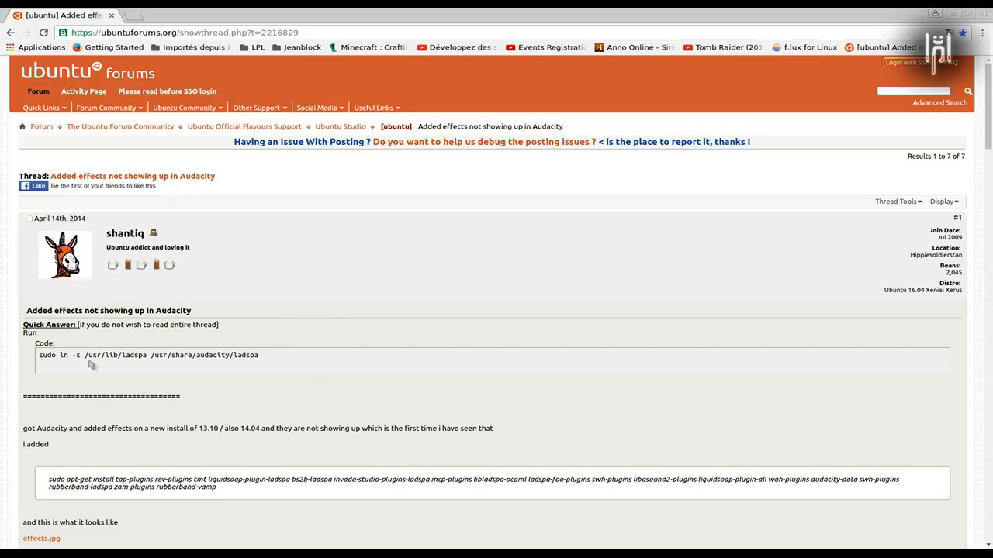
- Copy the LADSPA symlink command from the quick answer in the forum thread's first post
scroll(274, 359, "down", 1)
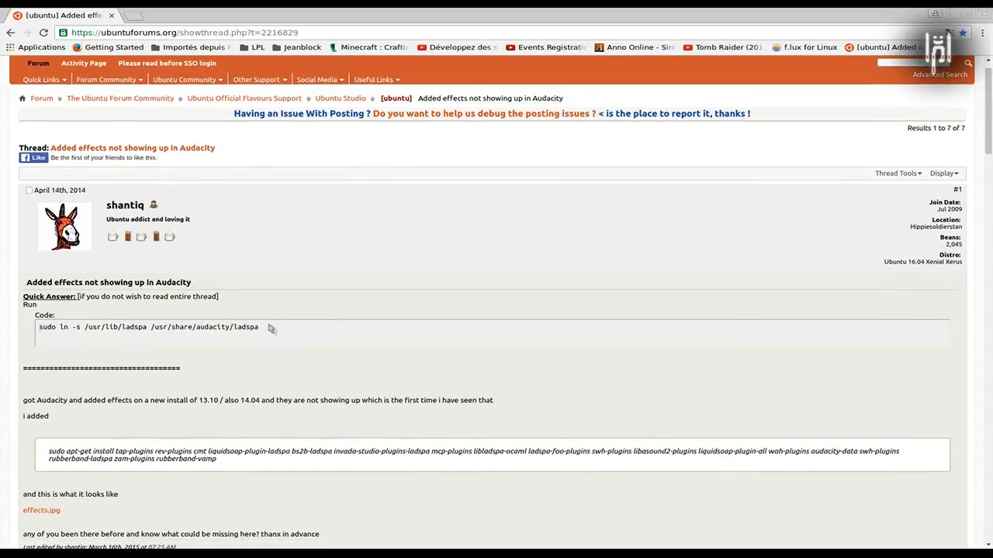
left_click_drag(262, 331, 35, 329)
key("ctrl+c")
left_click_drag(225, 462, 59, 450)
left_click(211, 380)
- Open a terminal, paste the command "sudo ln -s /usr/lib/ladspa /usr/share/audacity/ladspa" without running it, and move the window to mid-screen
key("alt+F1")
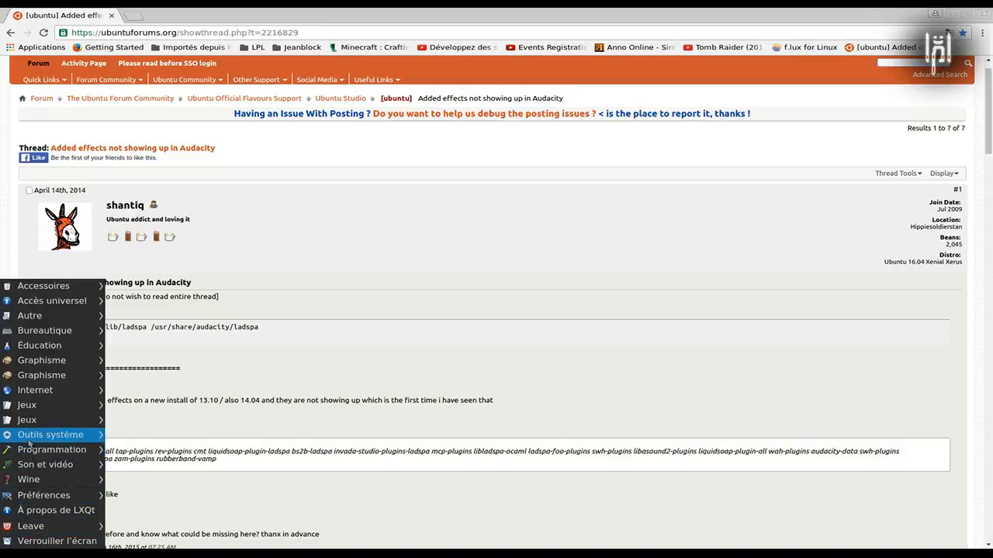
mouse_move(29, 441)
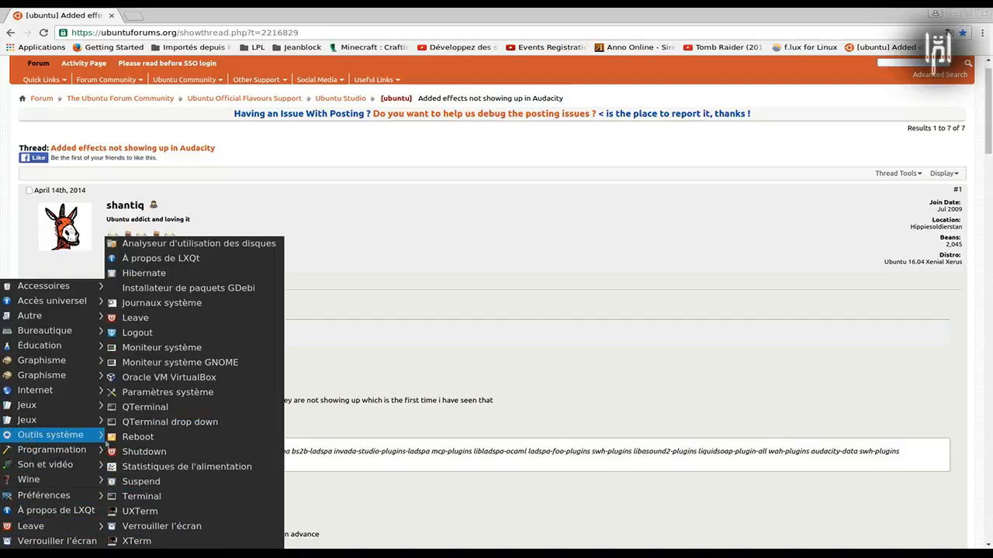
left_click(148, 497)
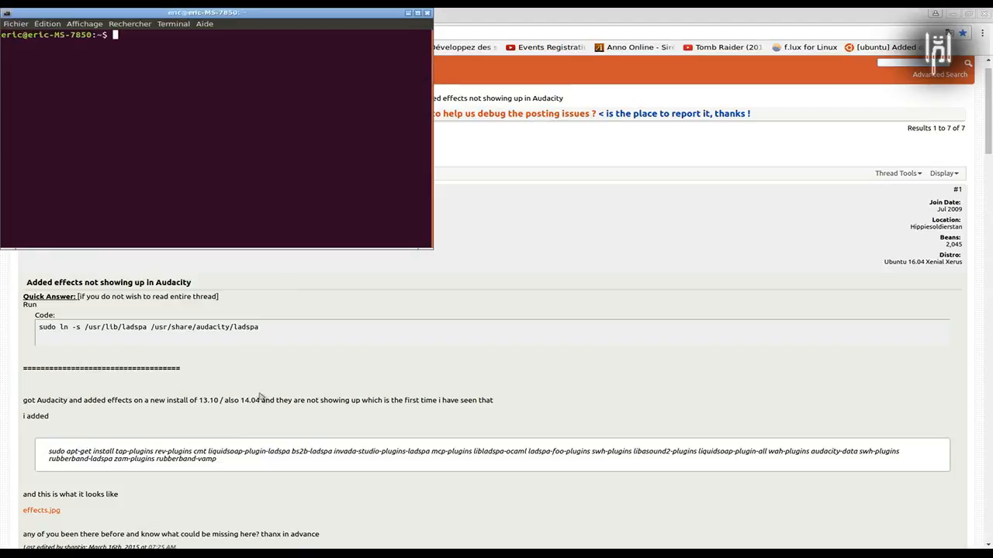
key("ctrl+shift+v")
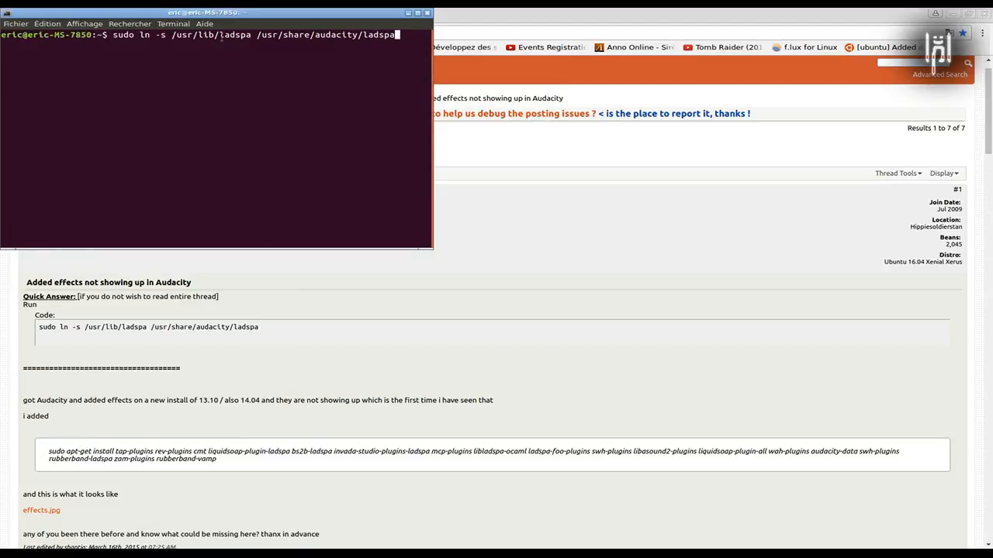
left_click_drag(214, 13, 460, 179)
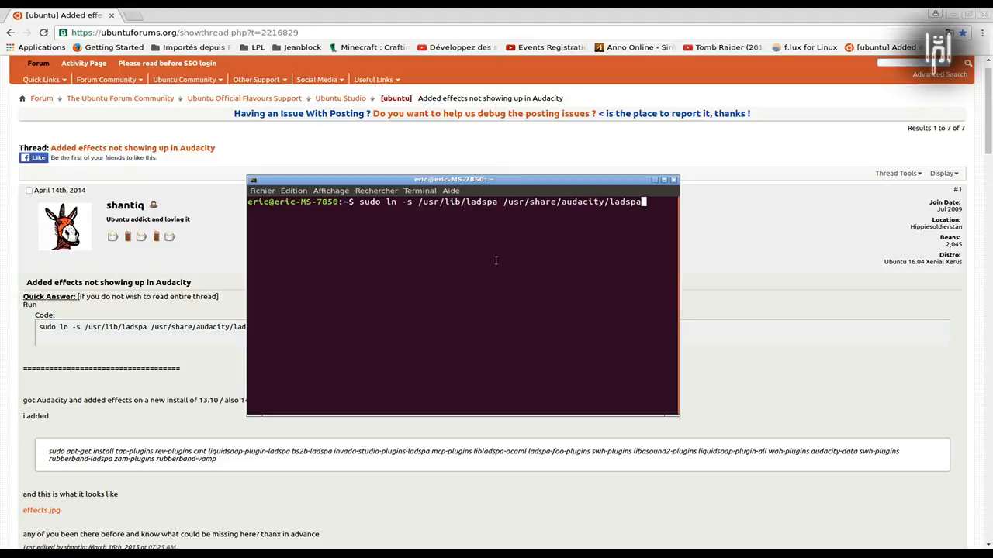
- Recall the earlier "sudo apt-get install tap-plugins rev-plugins cmt …" command from the shell history, and close the terminal without running it
key("Up")
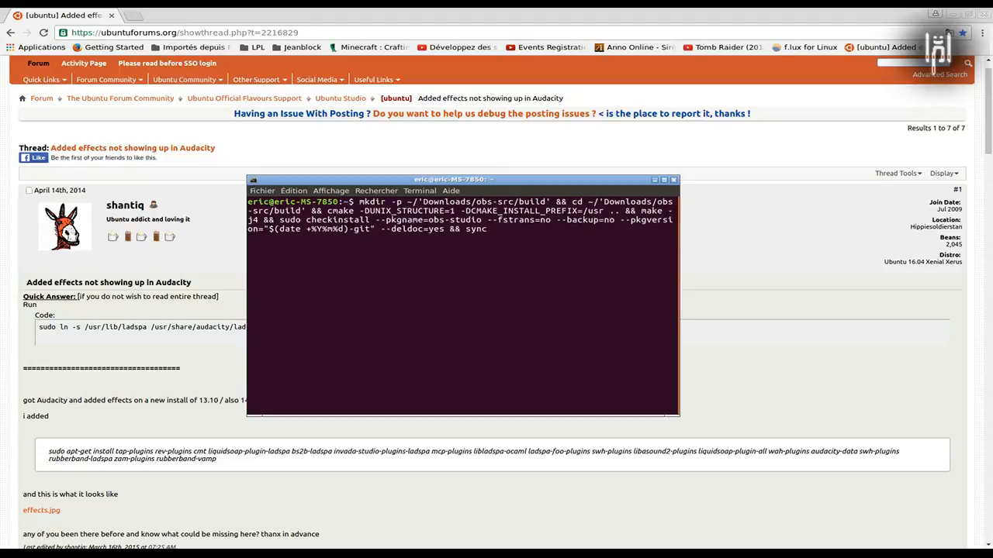
key("Up")
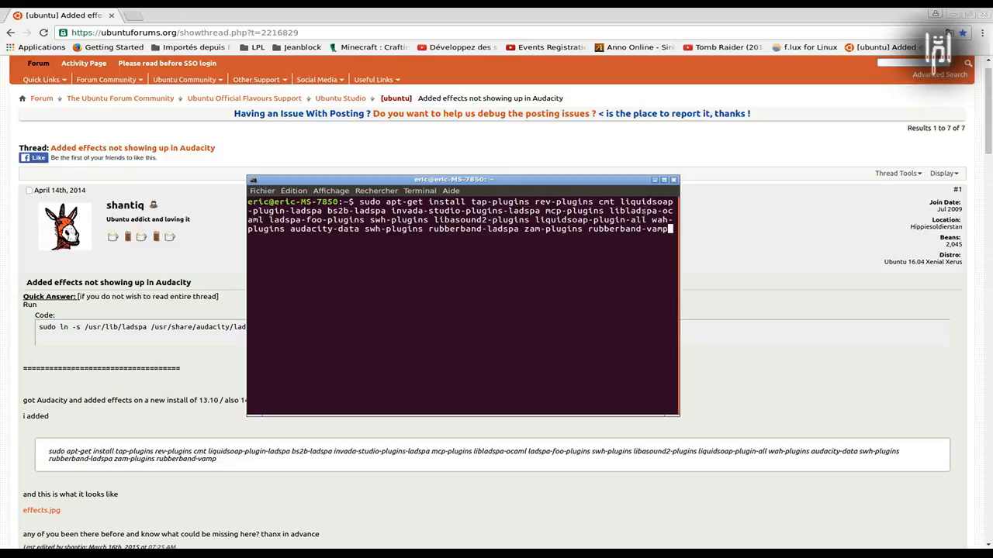
left_click(673, 180)
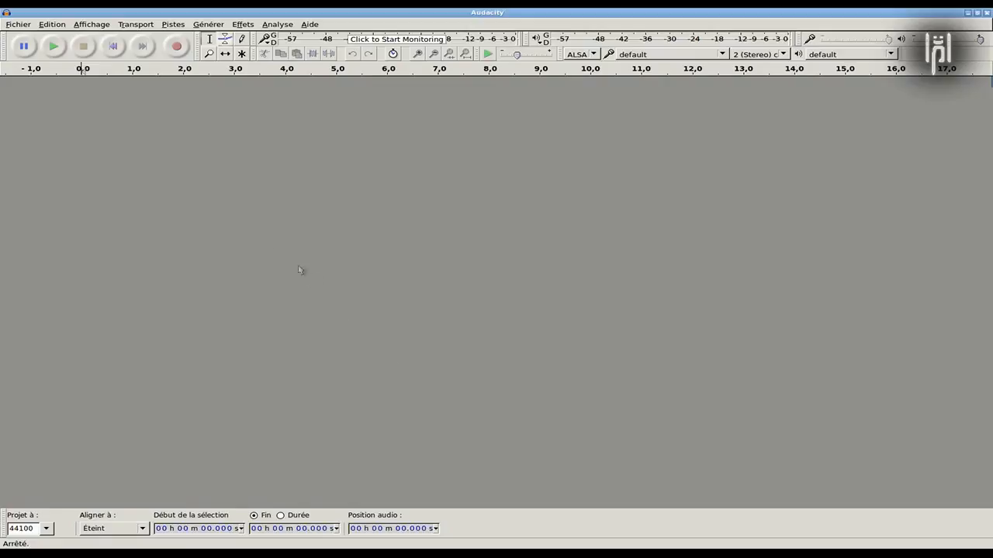
- Enable all effects, generators and analyzers in Audacity's Plug-in Manager and apply the change
left_click(243, 25)
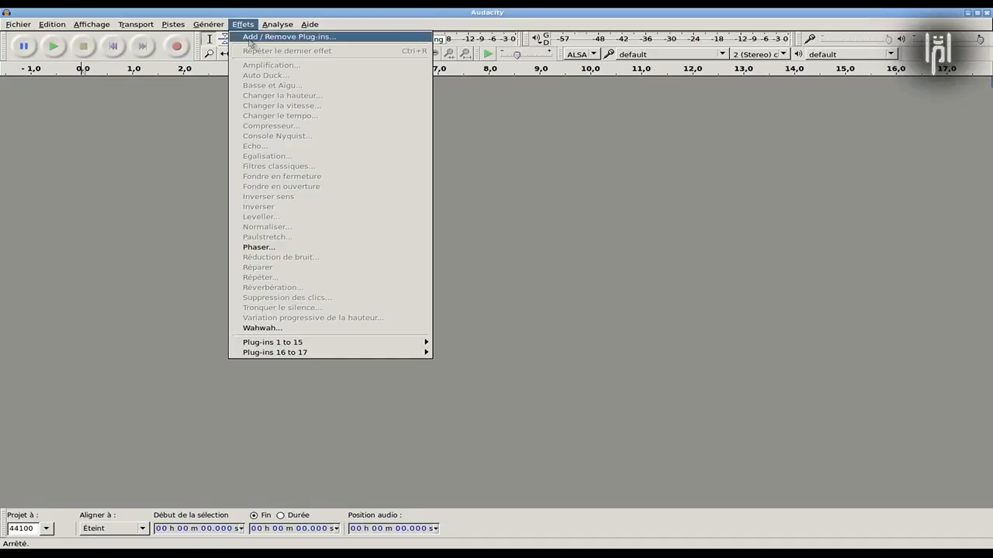
mouse_move(216, 25)
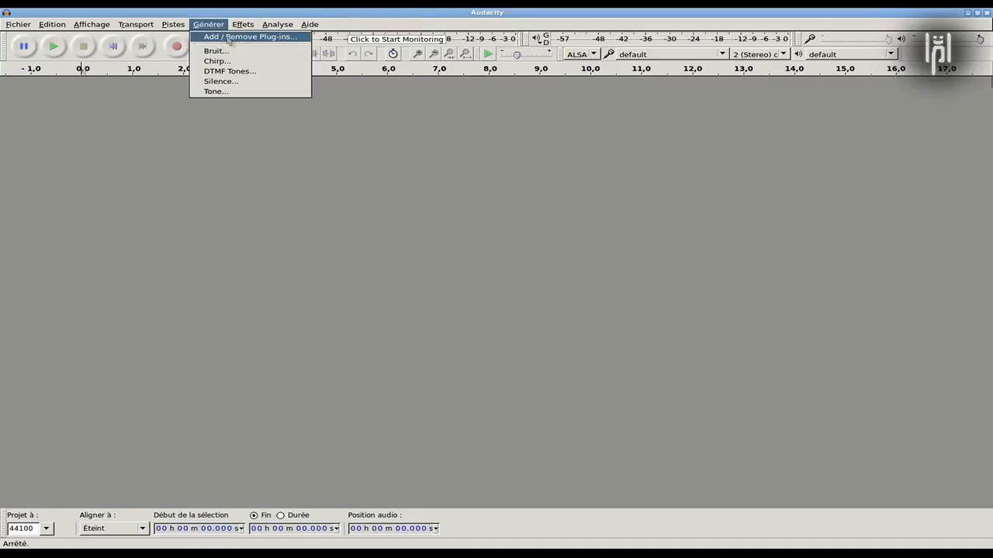
mouse_move(271, 25)
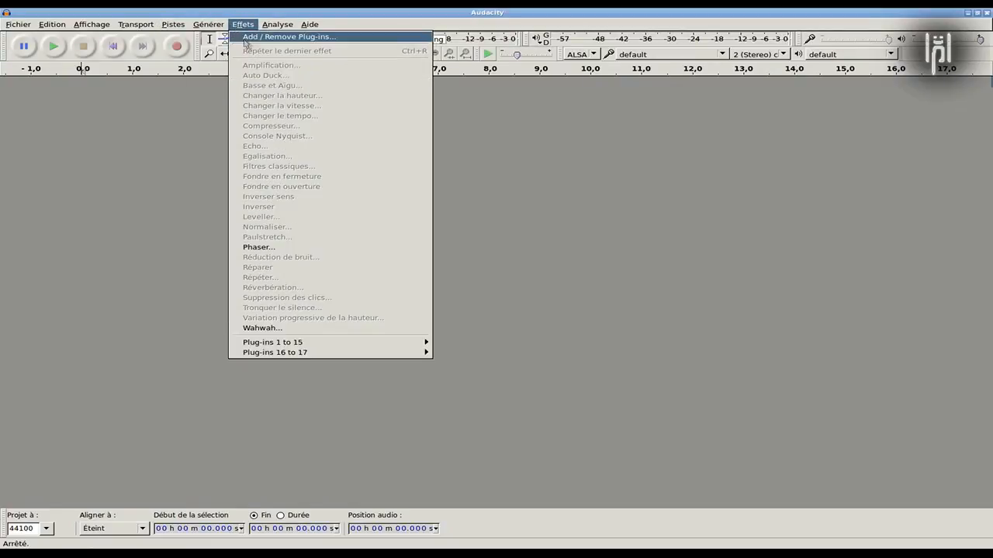
left_click(245, 40)
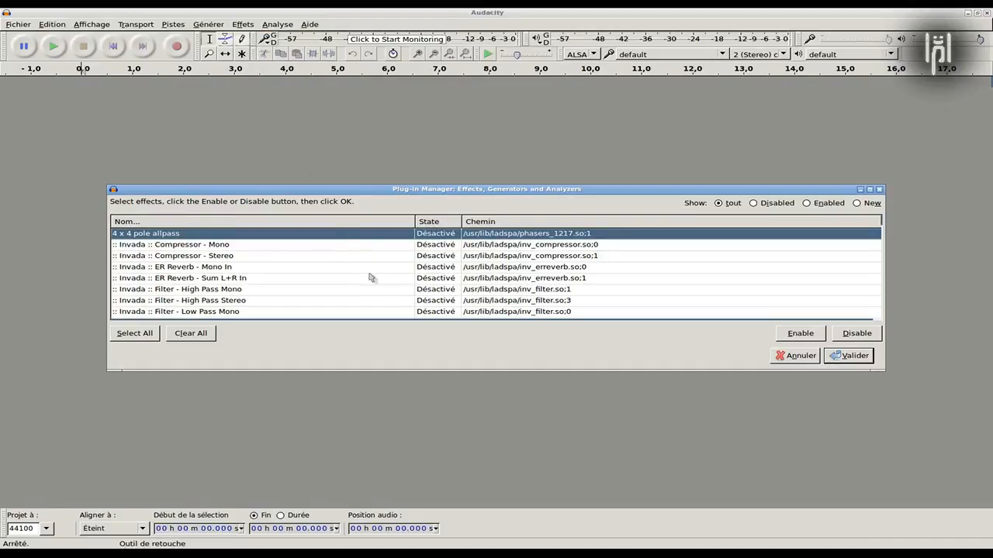
left_click(135, 335)
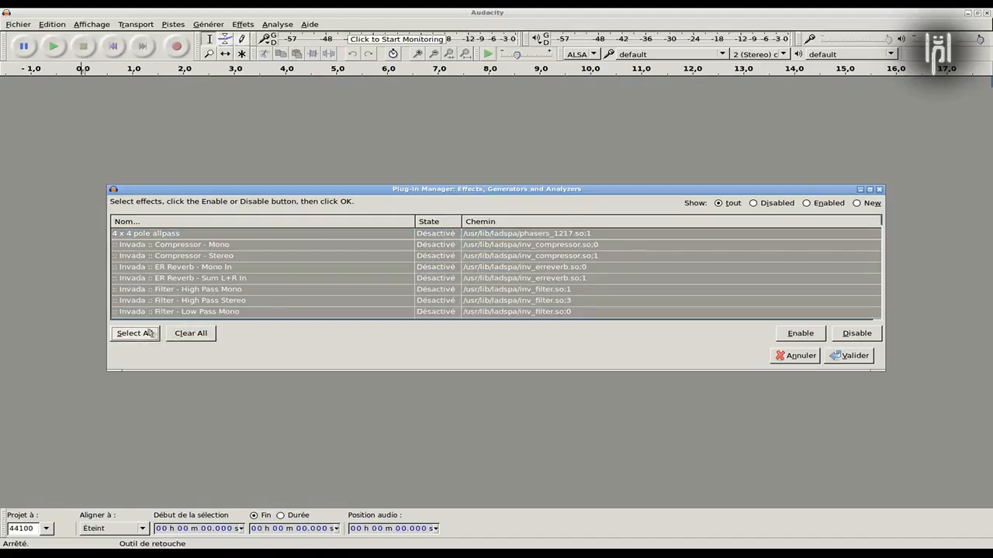
left_click(797, 335)
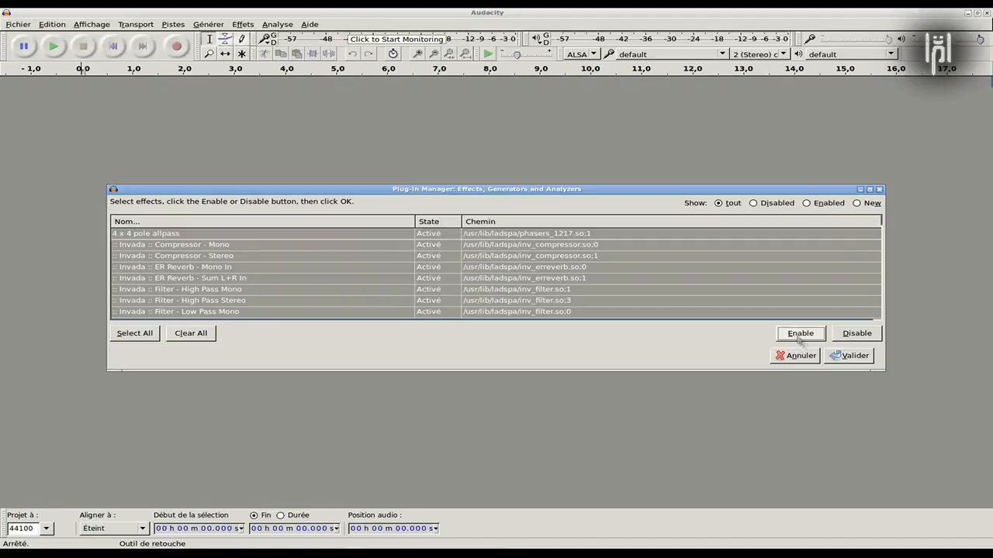
left_click(850, 356)
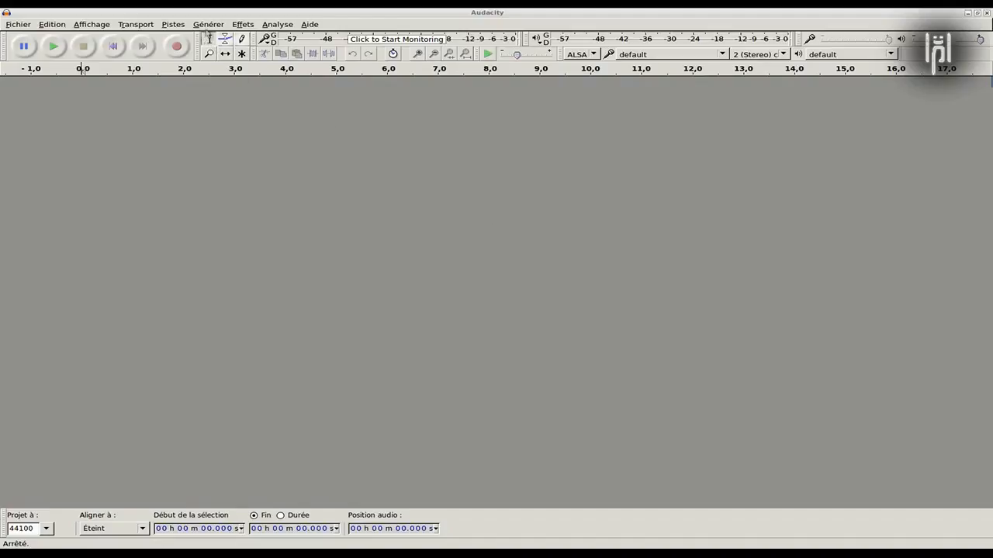
- Examine the plug-in groups available for generating, effects and analysis
left_click(208, 24)
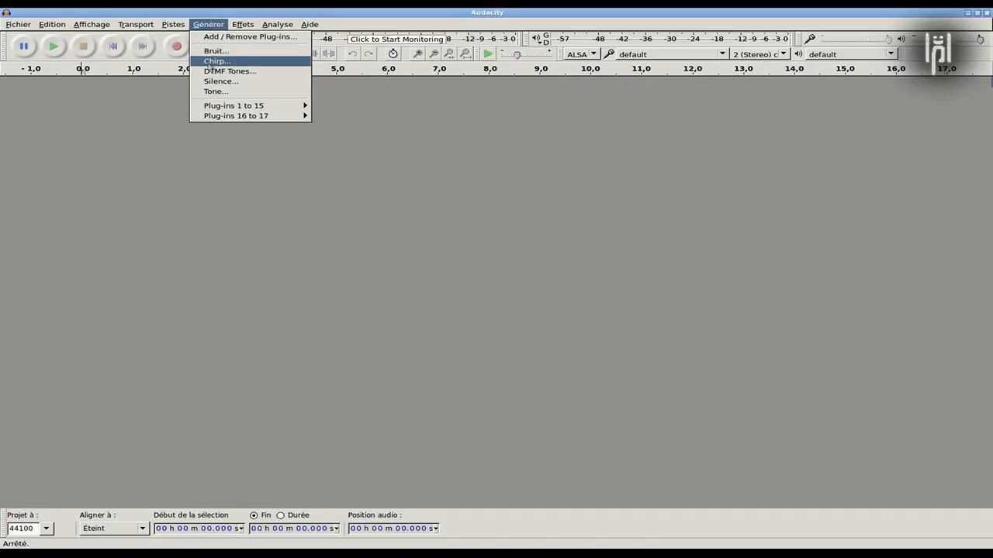
mouse_move(221, 109)
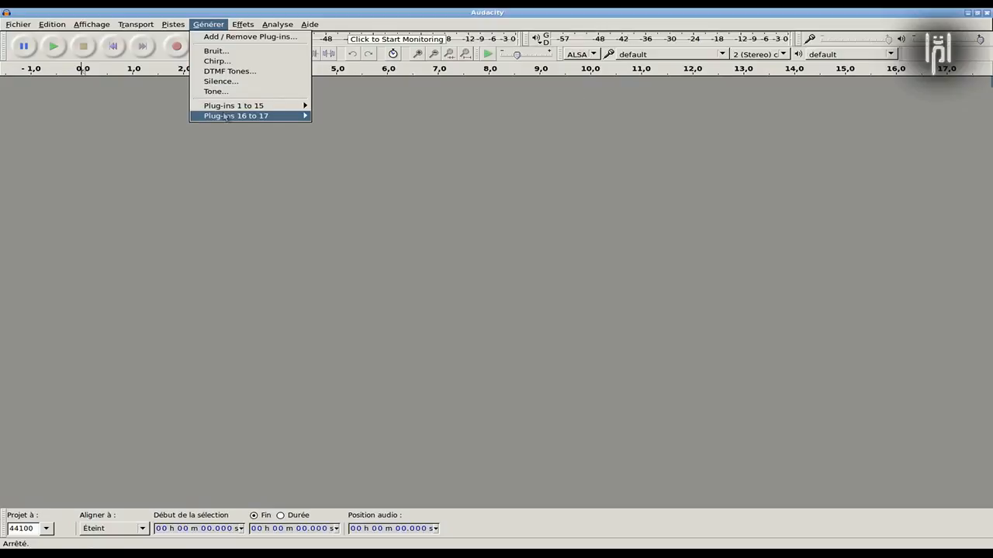
mouse_move(171, 25)
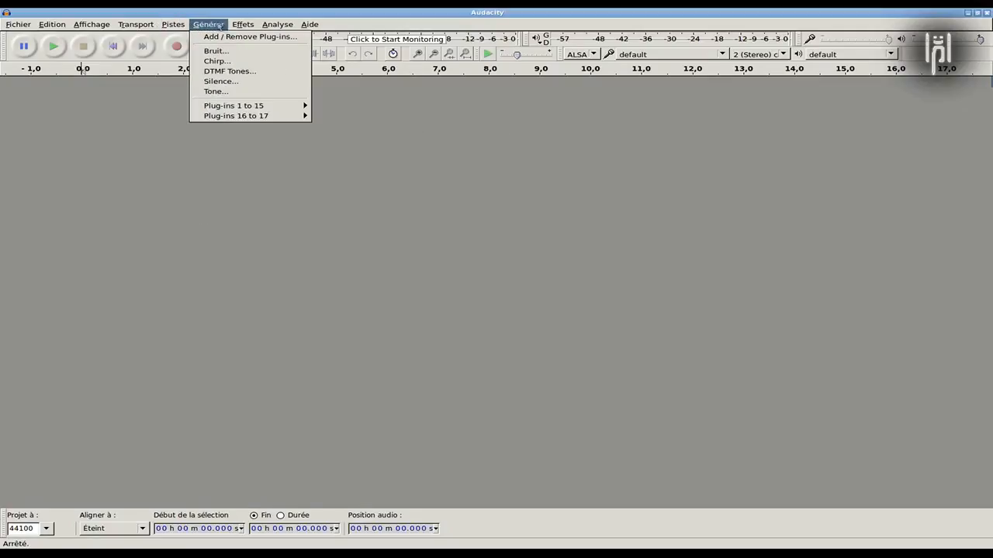
mouse_move(235, 26)
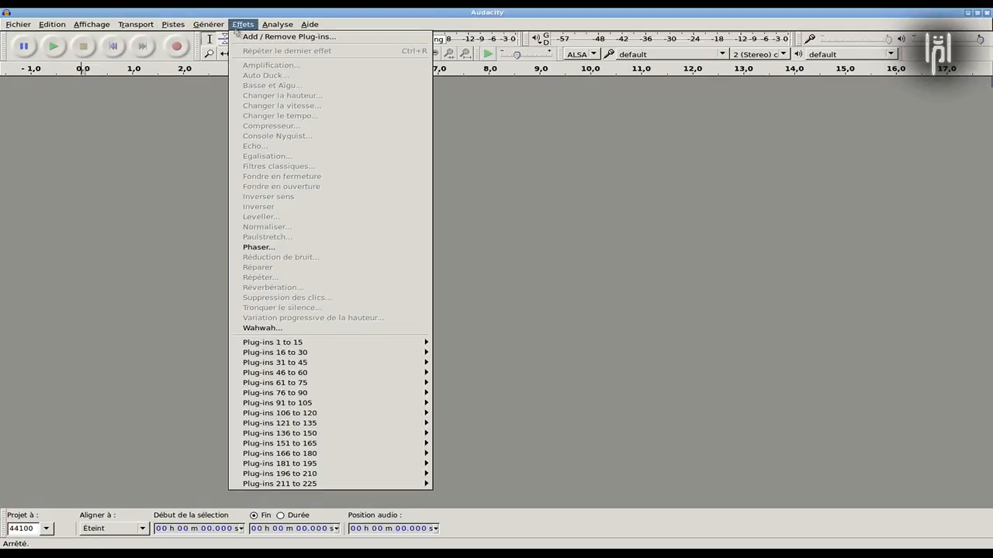
mouse_move(295, 342)
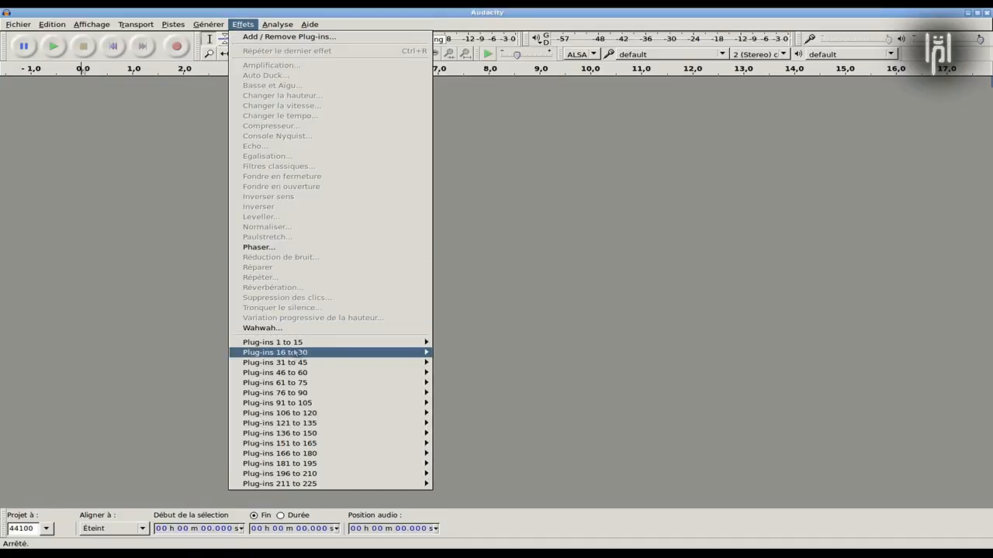
mouse_move(292, 367)
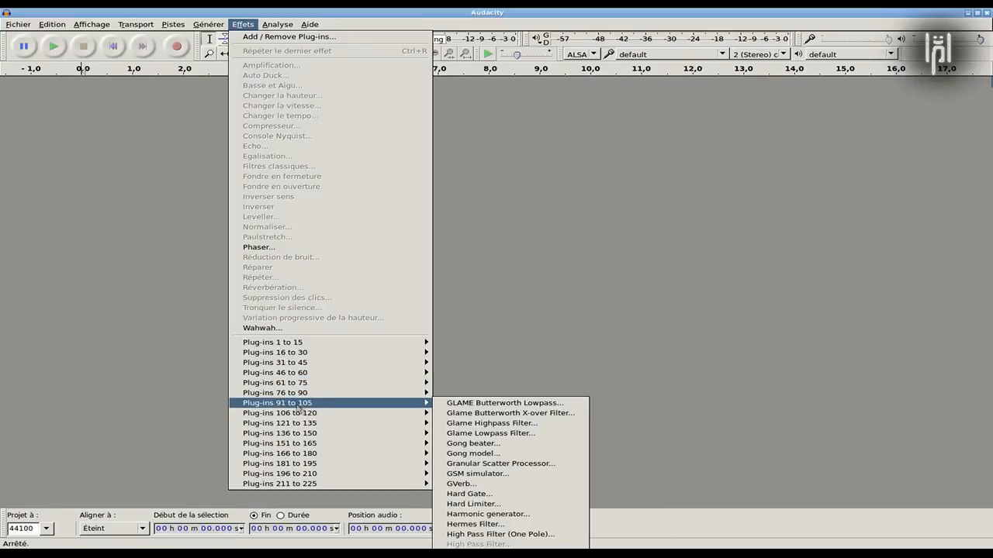
mouse_move(299, 424)
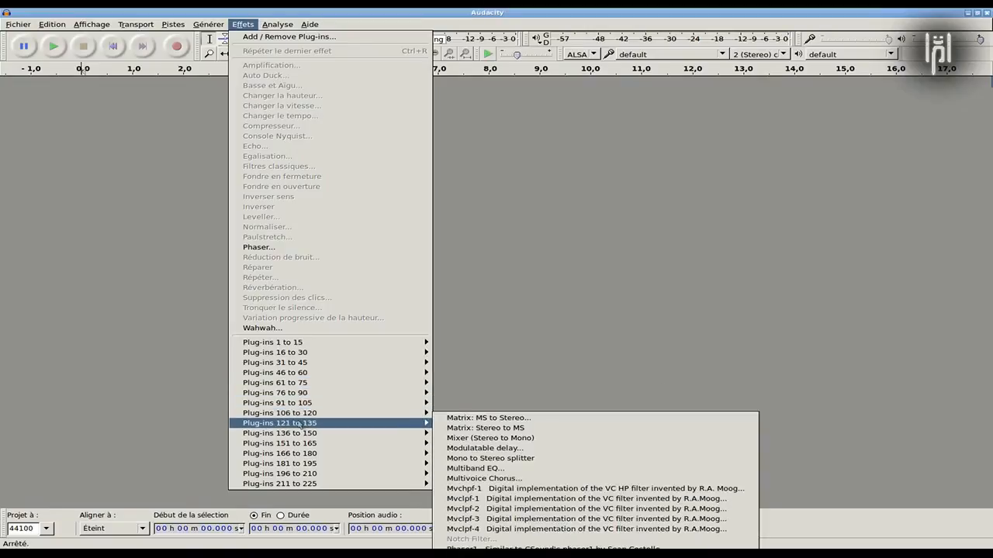
mouse_move(301, 448)
mouse_move(302, 466)
mouse_move(302, 484)
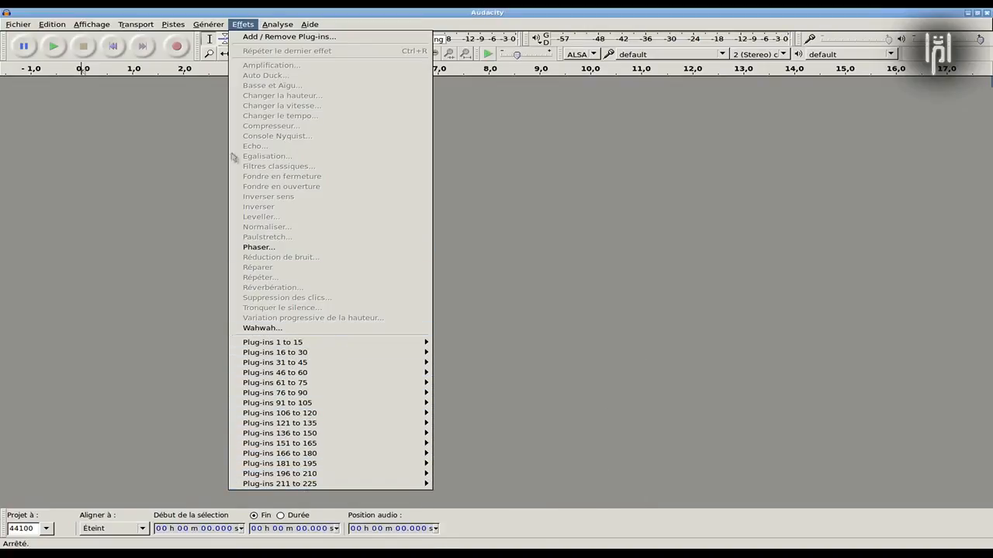
mouse_move(277, 23)
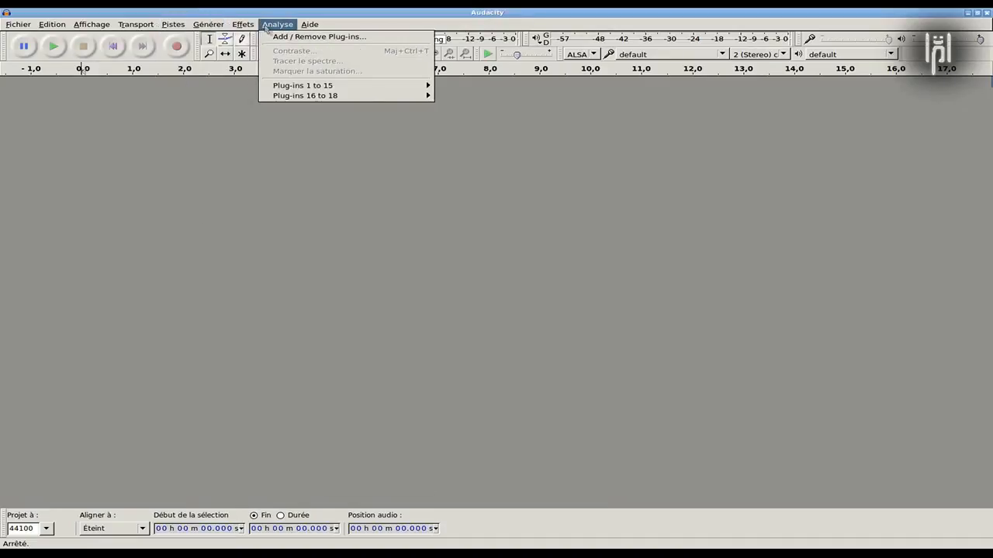
mouse_move(298, 87)
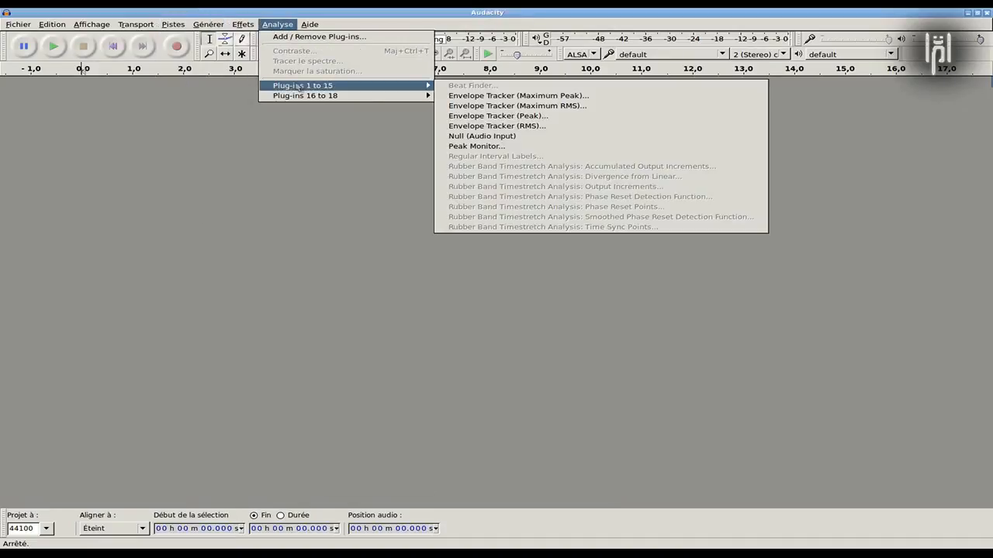
left_click(283, 153)
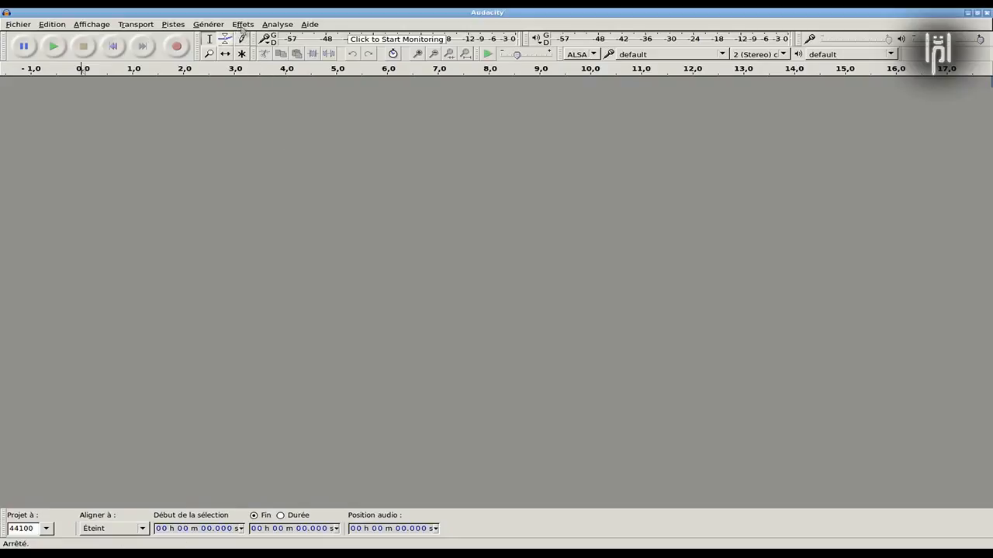
- Disable the Invada Compressor - Mono plug-in in the Plug-in Manager, re-enable it and confirm
left_click(243, 24)
mouse_move(269, 25)
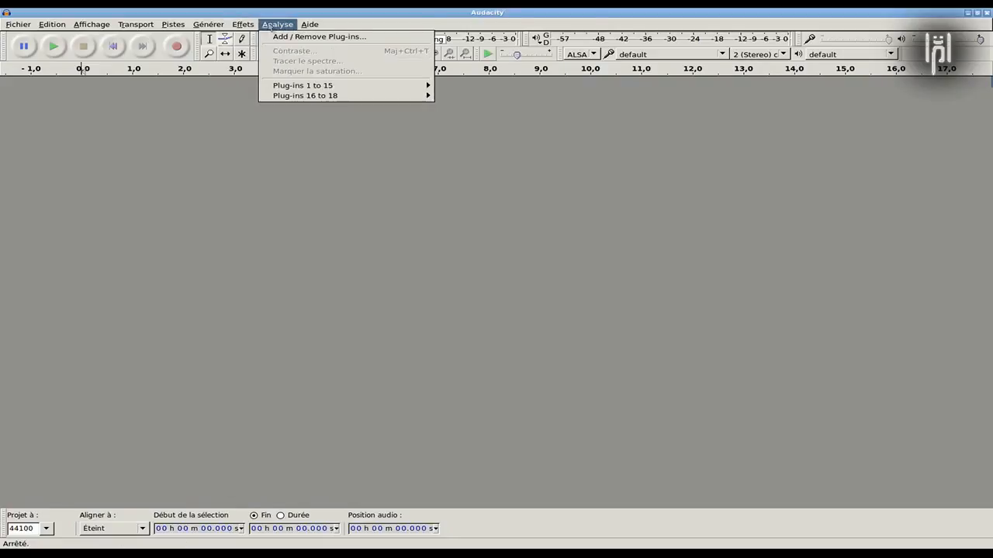
left_click(280, 37)
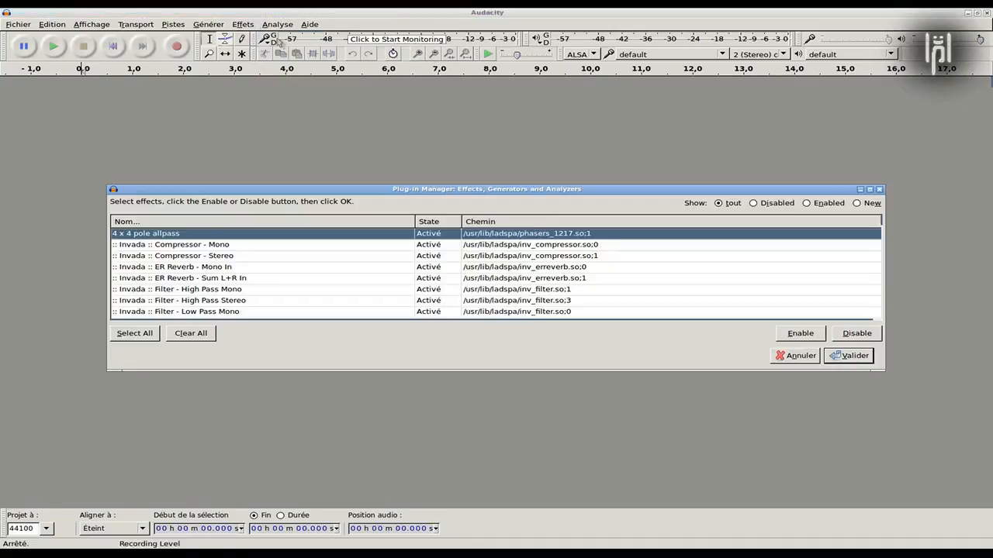
left_click(429, 246)
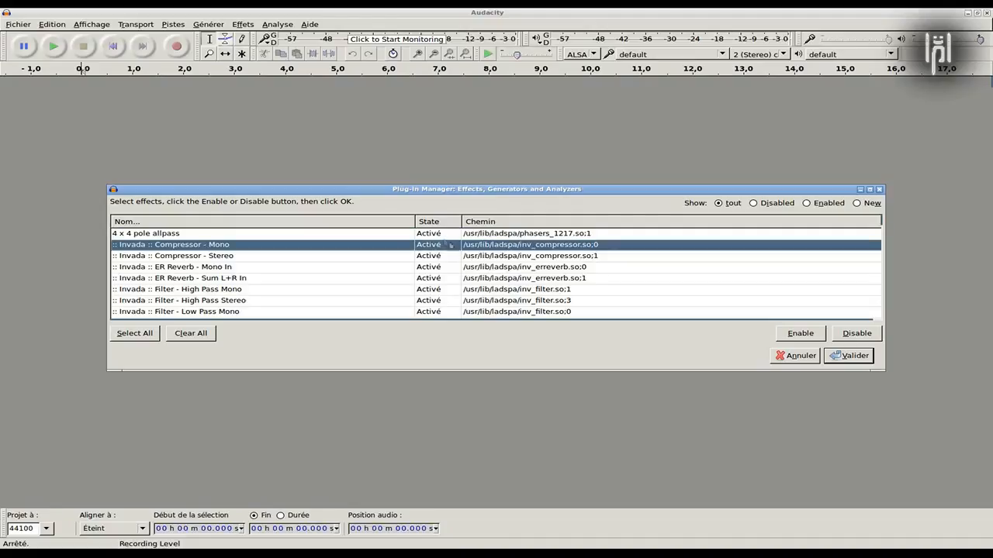
left_click(857, 334)
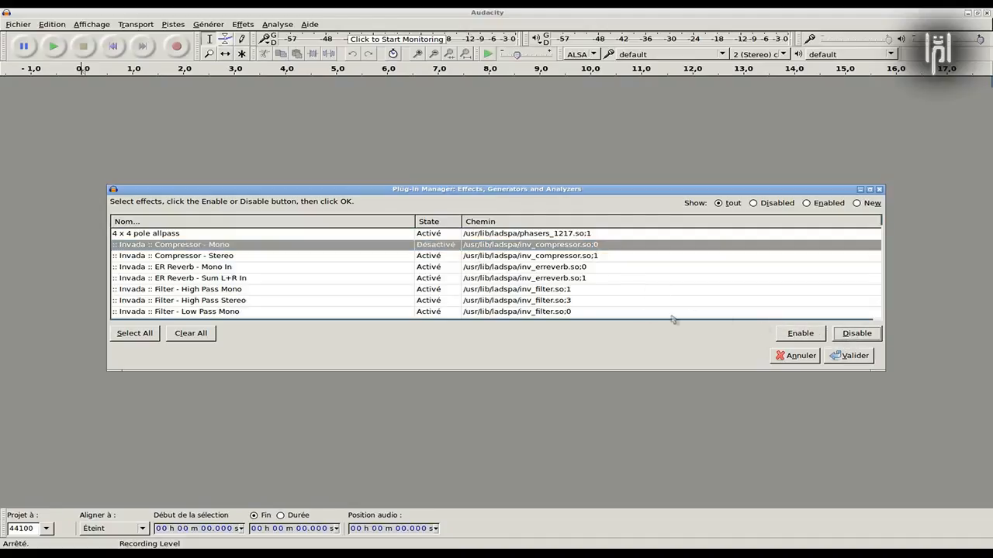
left_click(784, 335)
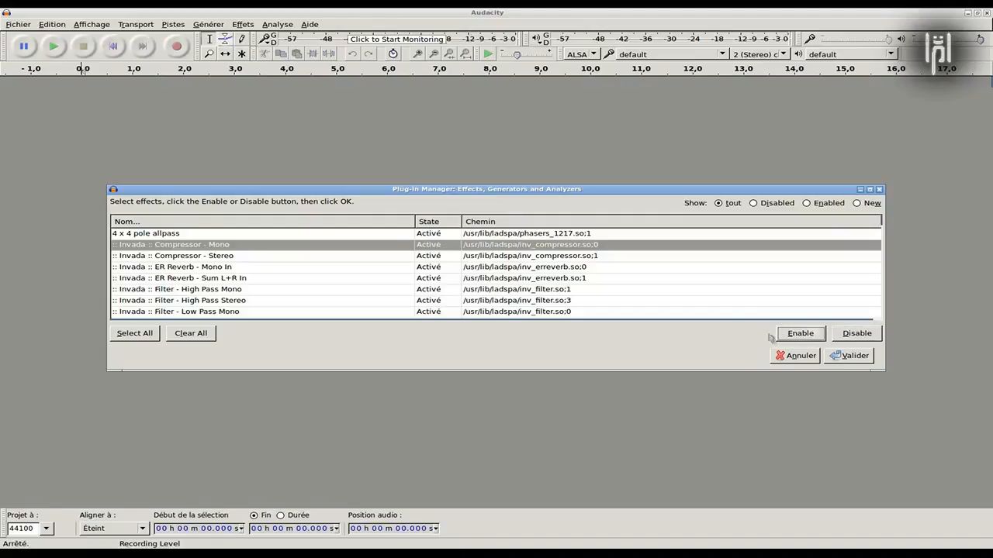
left_click(851, 356)
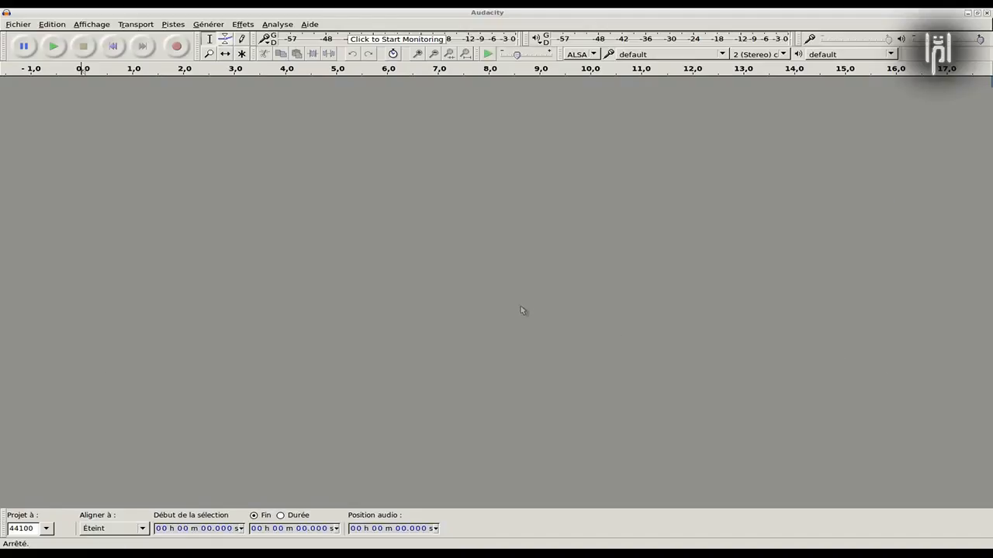
left_click(234, 26)
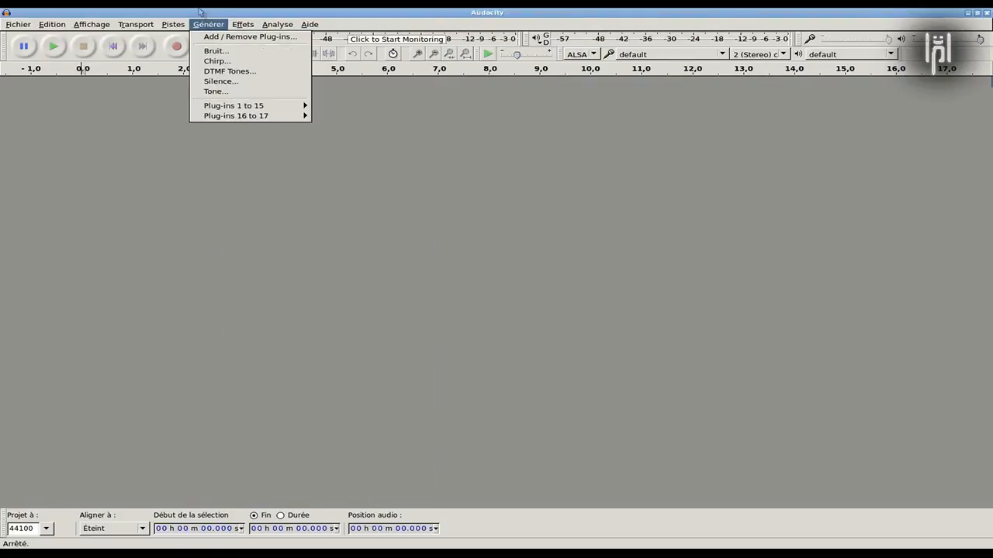
left_click(247, 267)
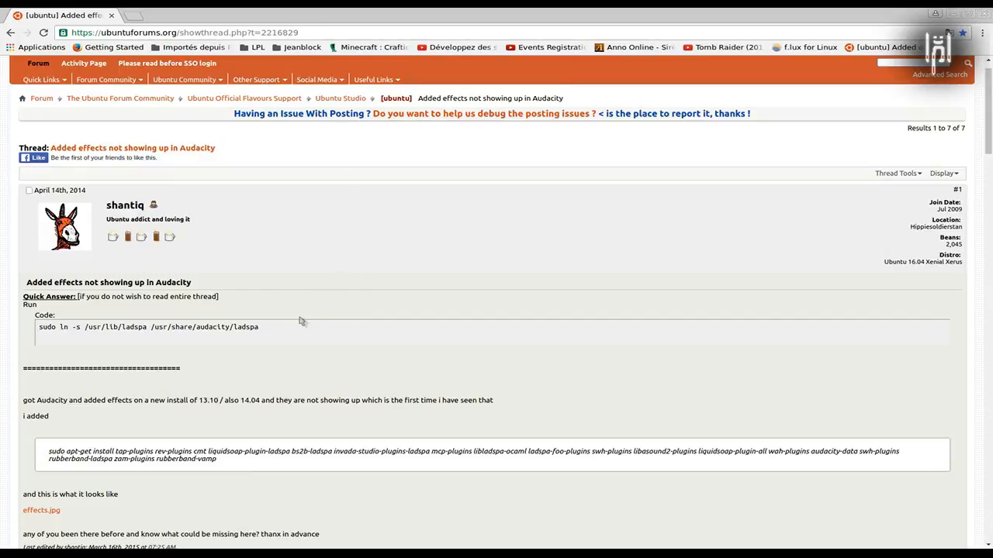
- Review the Ubuntu Forums thread "Added effects not showing up in Audacity" for its LADSPA file list and copy commands, and switch back to Audacity
scroll(295, 266, "down", 3)
scroll(295, 266, "down", 8)
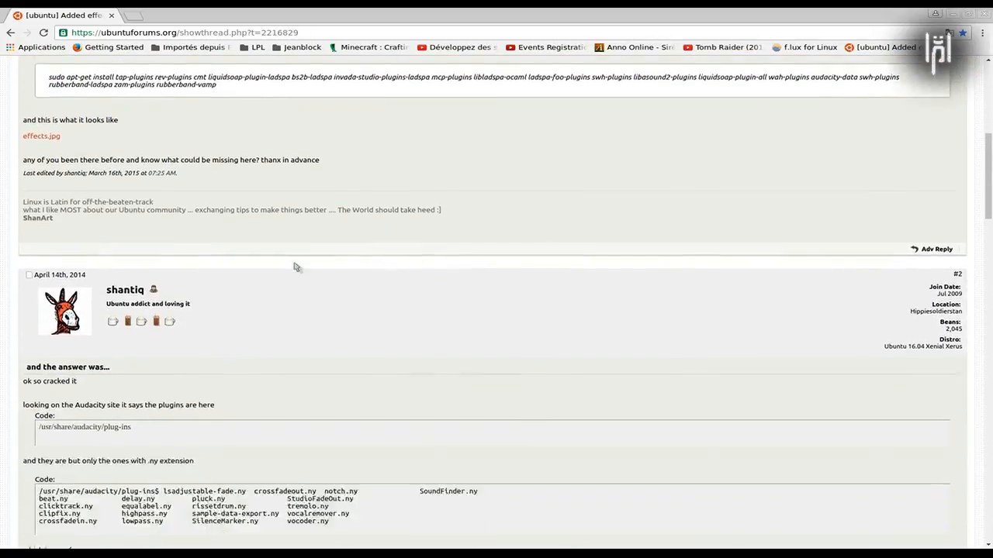
scroll(295, 267, "down", 5)
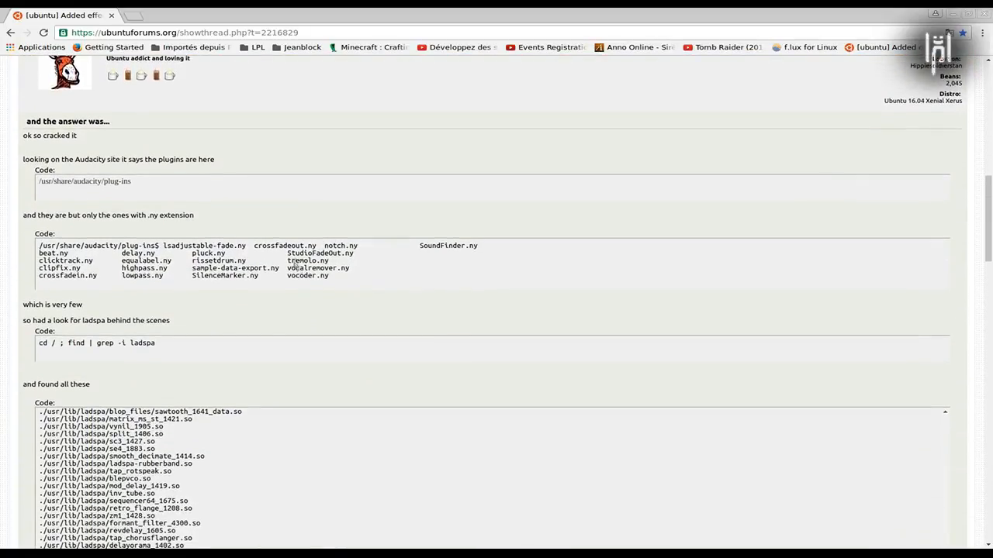
scroll(231, 276, "down", 2)
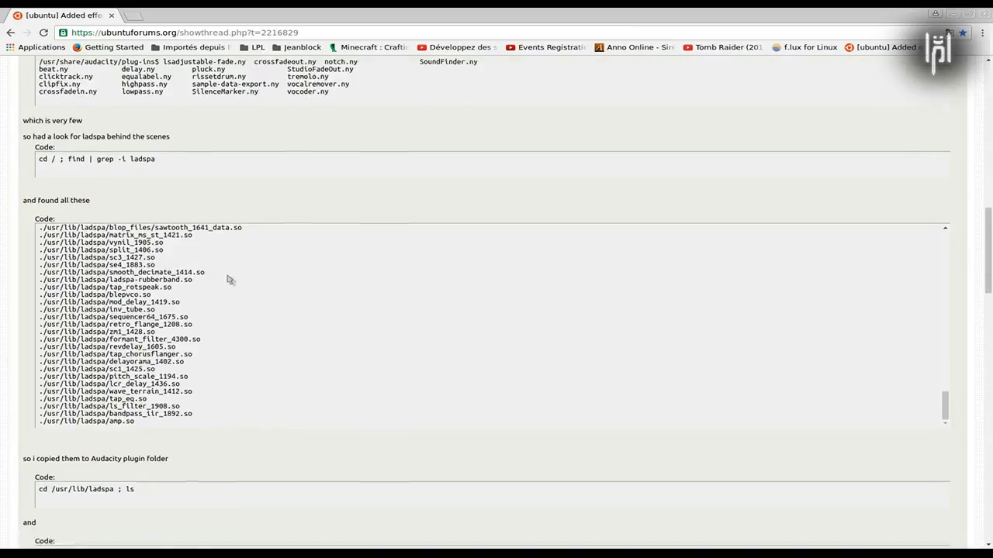
scroll(230, 273, "down", 4)
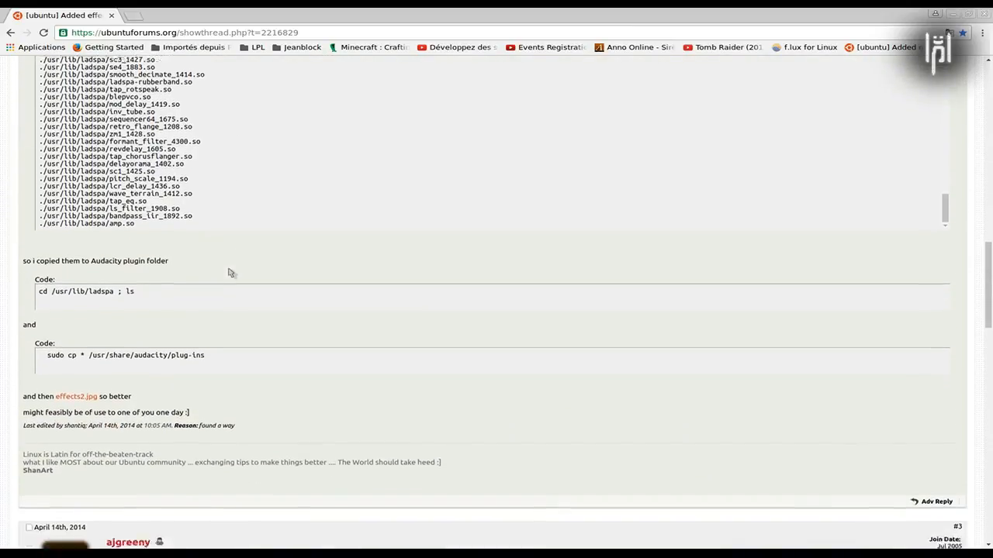
scroll(229, 273, "down", 3)
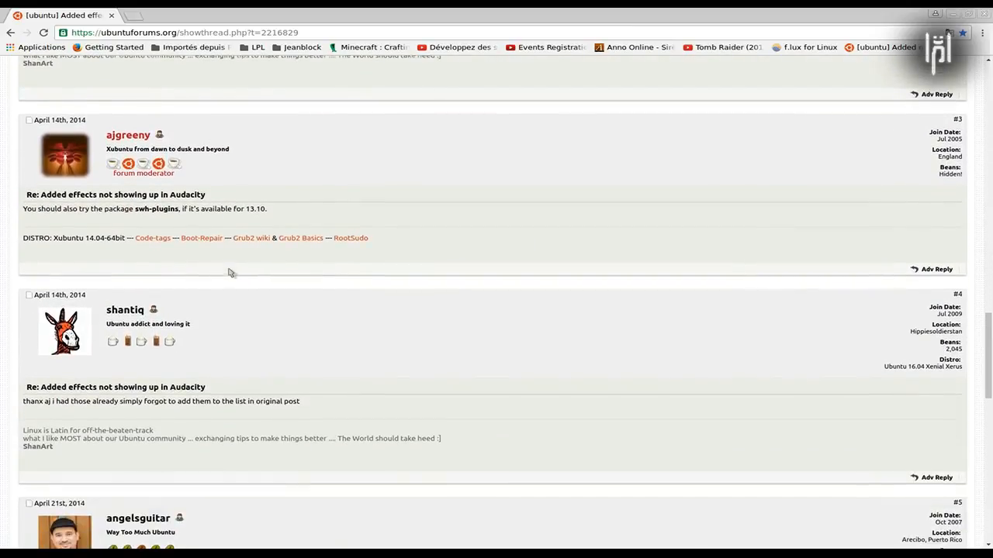
scroll(230, 273, "up", 4)
scroll(229, 269, "up", 8)
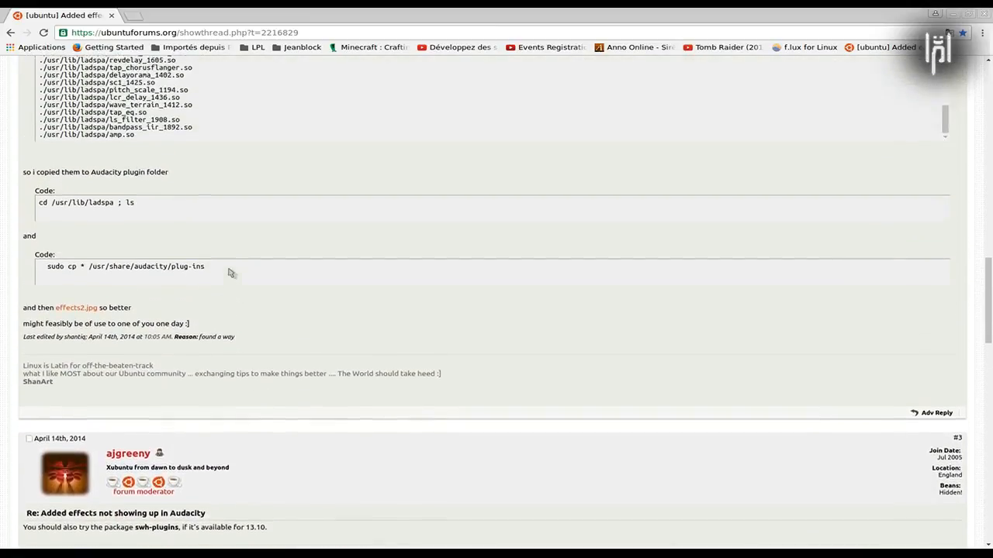
scroll(230, 273, "up", 6)
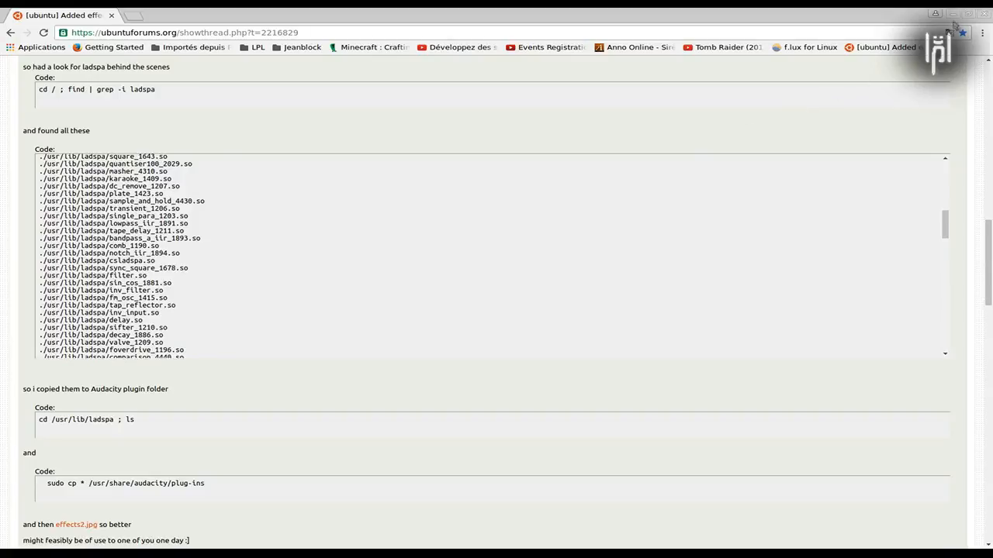
left_click(952, 13)
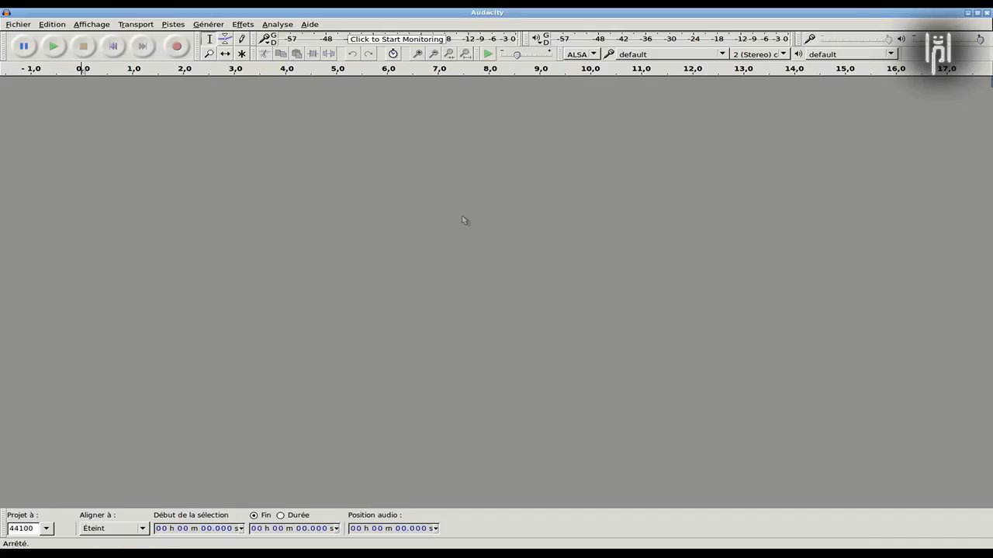